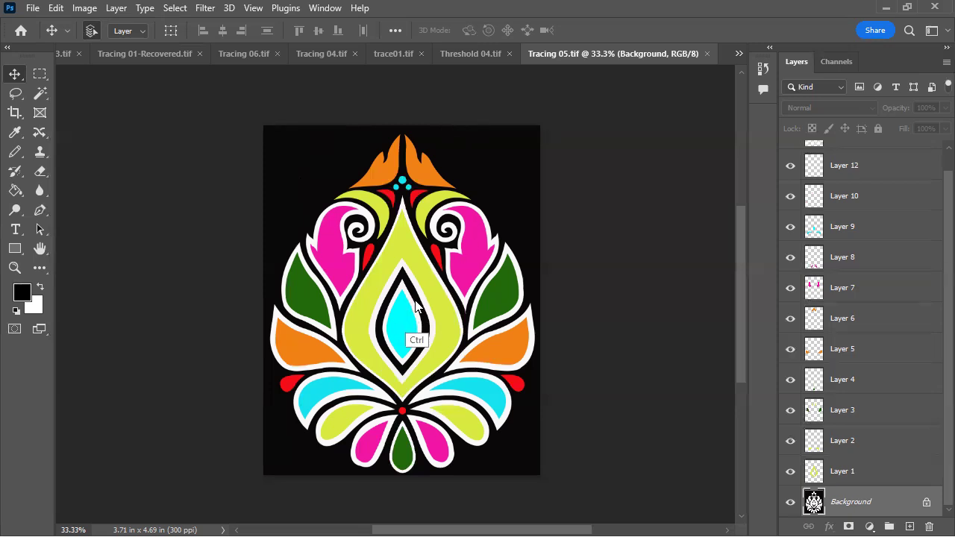
Try shifting several coloured shapes of the Tracing 05.tif design to check their separation, undoing each move.
left_click_drag(364, 302, 408, 280)
left_click_drag(407, 237, 442, 211)
left_click_drag(493, 247, 484, 193)
key("ctrl+z")
left_click_drag(531, 308, 568, 217)
key("ctrl+z")
left_click_drag(536, 358, 617, 220)
key("ctrl+z")
left_click_drag(486, 448, 517, 262)
key("ctrl+z")
left_click_drag(390, 182, 603, 132)
left_click_drag(534, 169, 407, 297)
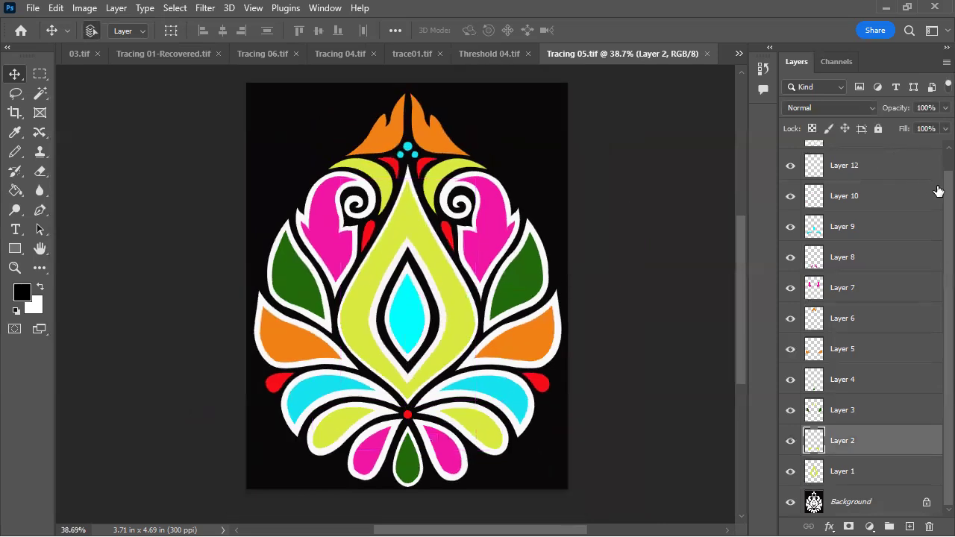
Select every layer from Layer 11 down to Layer 1 and combine them into one group above the Background.
scroll(931, 182, "up", 1)
left_click(902, 158)
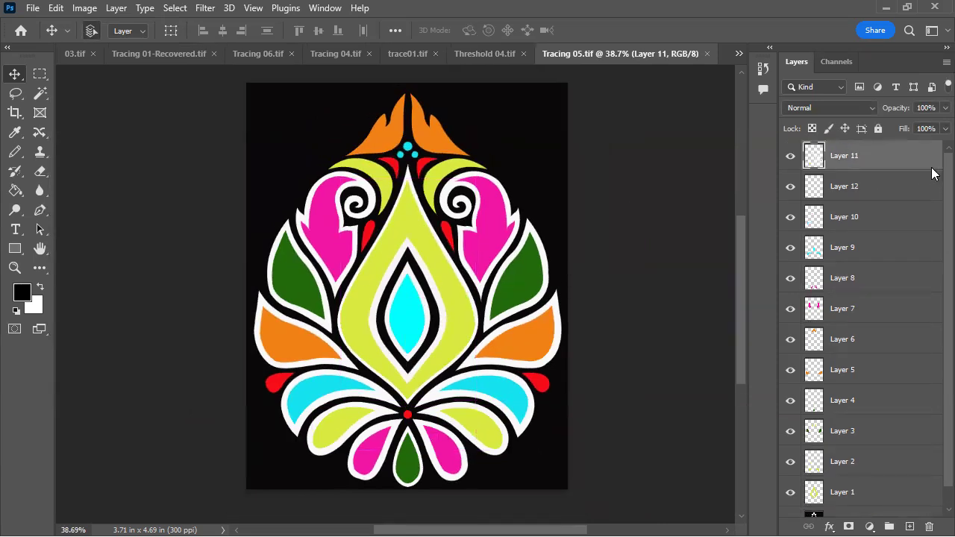
scroll(933, 223, "down", 1)
left_click(844, 473, "shift")
key("ctrl+e")
key("ctrl+g")
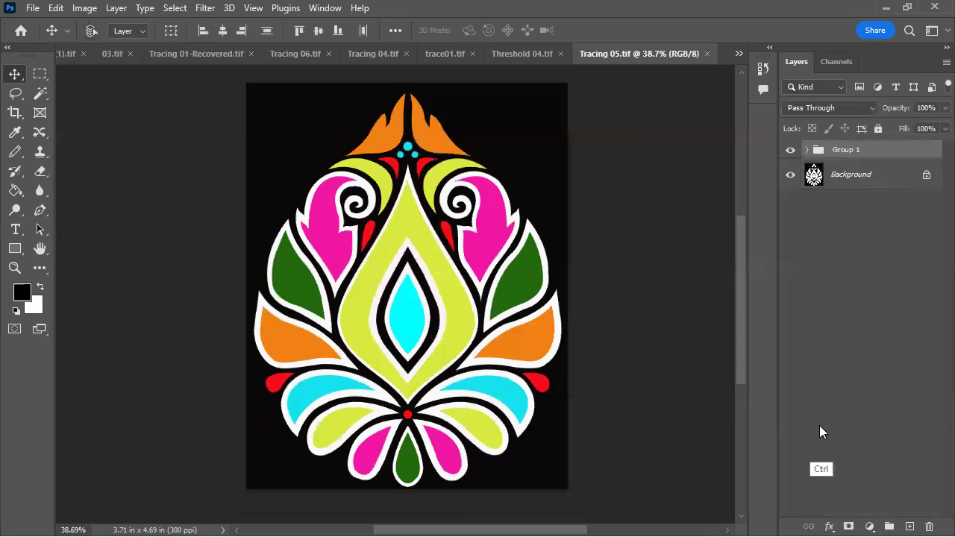
Hide and reshow the group to compare the colours with the black-and-white background, and inspect the traced edges closely.
left_click(789, 152)
left_click_drag(384, 244, 437, 239)
left_click(789, 152)
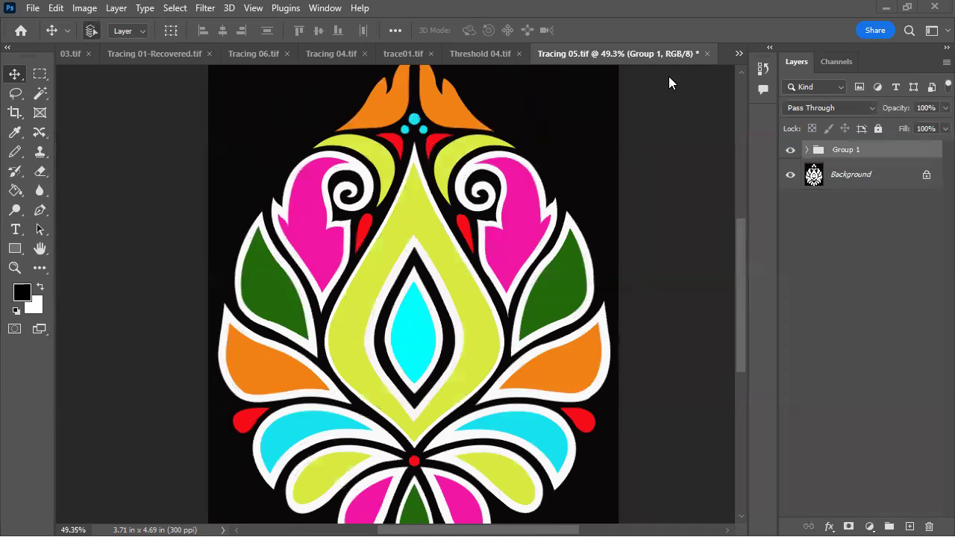
left_click(812, 252)
scroll(433, 279, "up", 3)
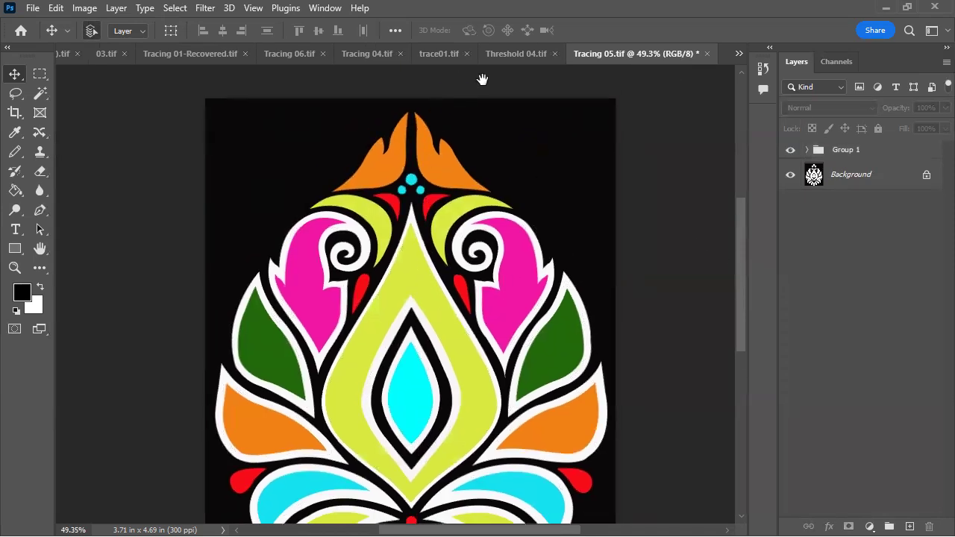
left_click_drag(463, 242, 392, 245)
left_click_drag(341, 213, 426, 187)
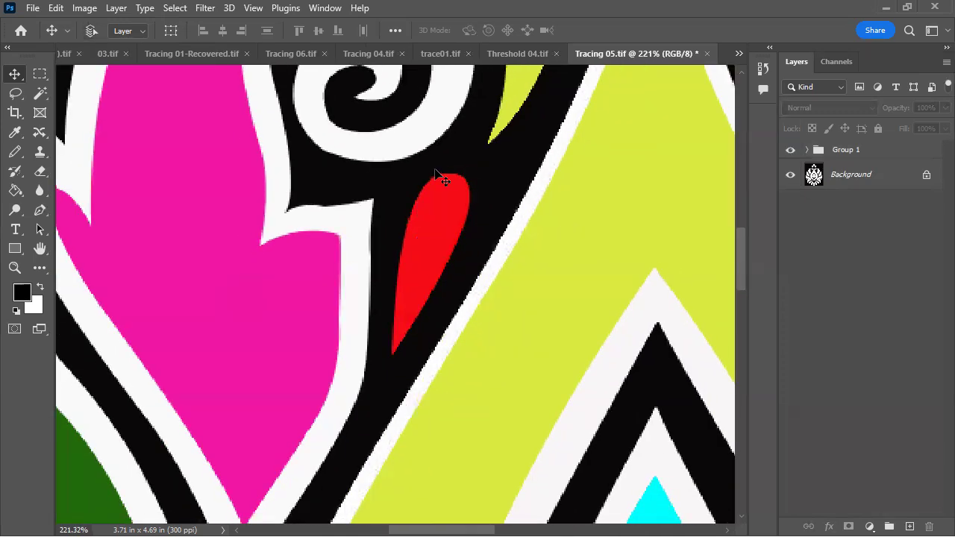
Close Tracing 05.tif without saving its changes, and close Threshold 04.tif as well.
key("ctrl+w")
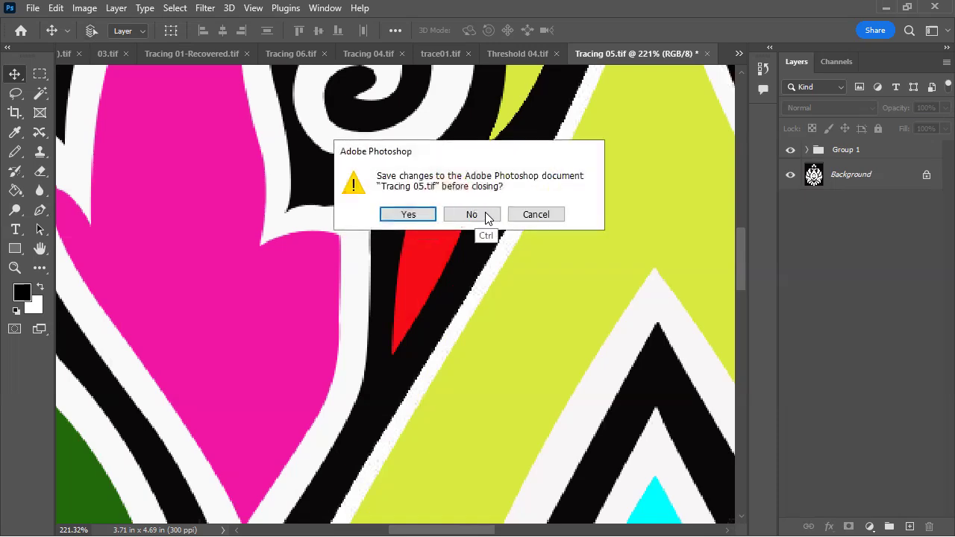
left_click(484, 214)
left_click_drag(484, 216, 441, 251)
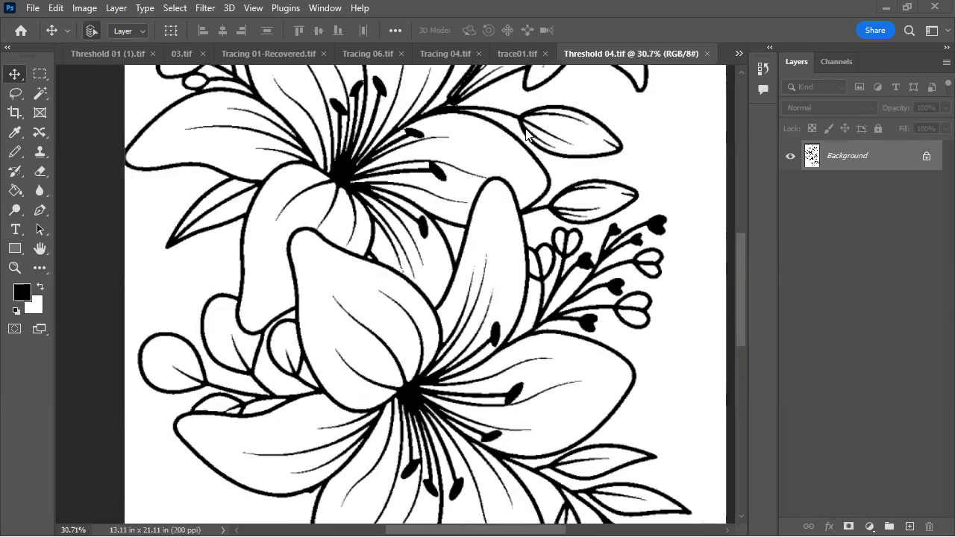
left_click_drag(426, 231, 532, 195)
key("ctrl+w")
Examine the flower, stem and leaf artwork in trace01.tif, from the whole design to the petal bases.
left_click_drag(364, 270, 383, 220)
left_click_drag(480, 196, 333, 279)
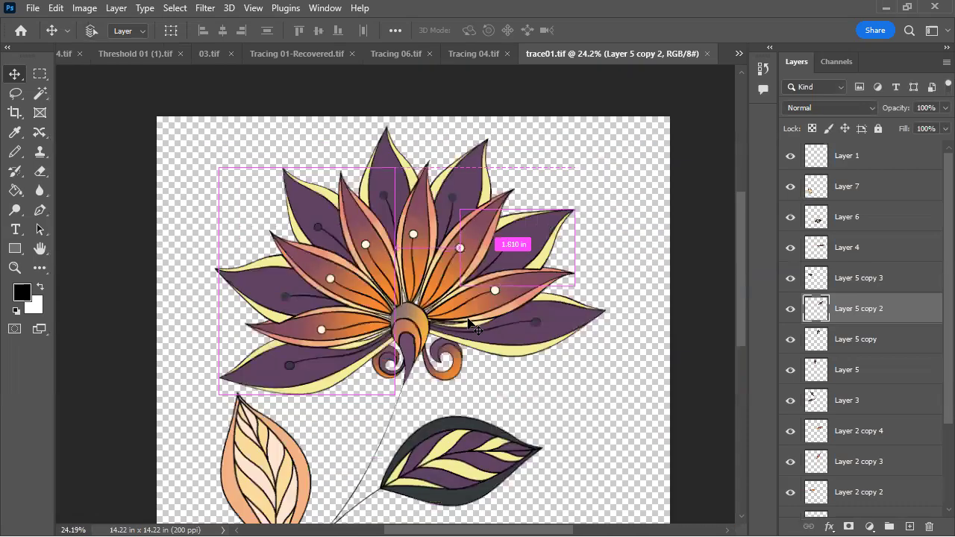
left_click_drag(457, 316, 422, 260)
left_click_drag(407, 201, 409, 80)
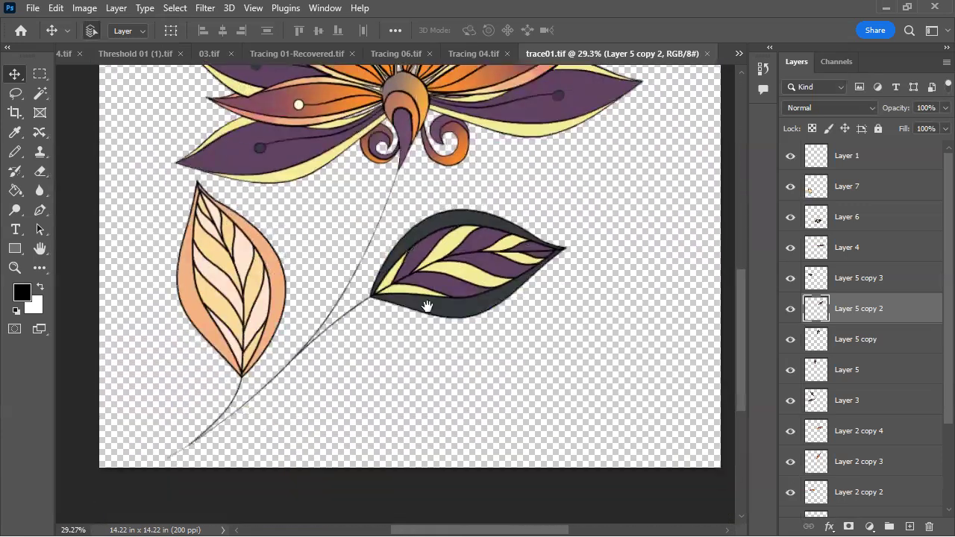
left_click_drag(426, 305, 428, 382)
left_click_drag(456, 172, 511, 158)
left_click_drag(458, 167, 473, 317)
left_click_drag(335, 291, 518, 212)
Test-move a petal and undo it, and inspect the pixel edges of the outlines and gaps around the flower centre.
left_click_drag(379, 239, 364, 178)
key("ctrl+z")
left_click_drag(349, 264, 440, 222)
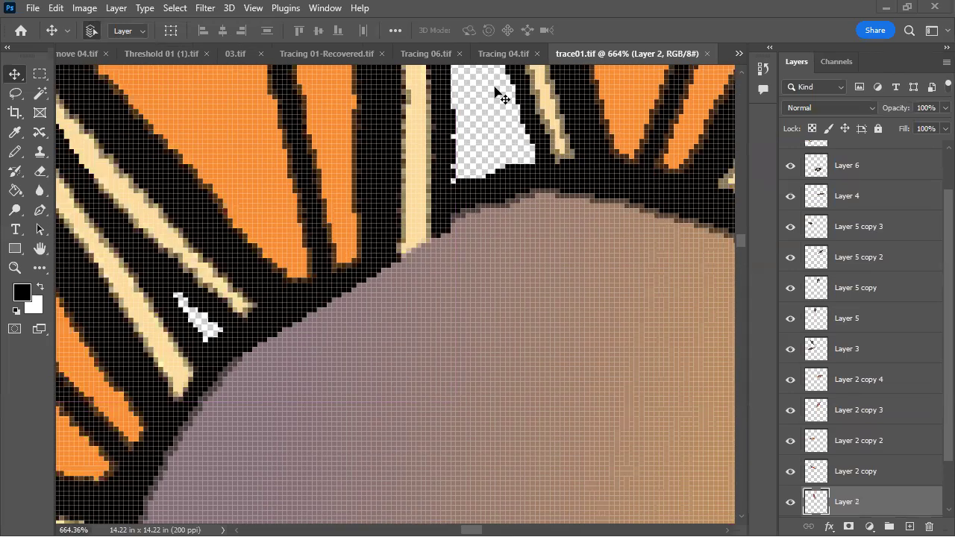
left_click_drag(474, 367, 393, 346)
left_click_drag(337, 272, 254, 300)
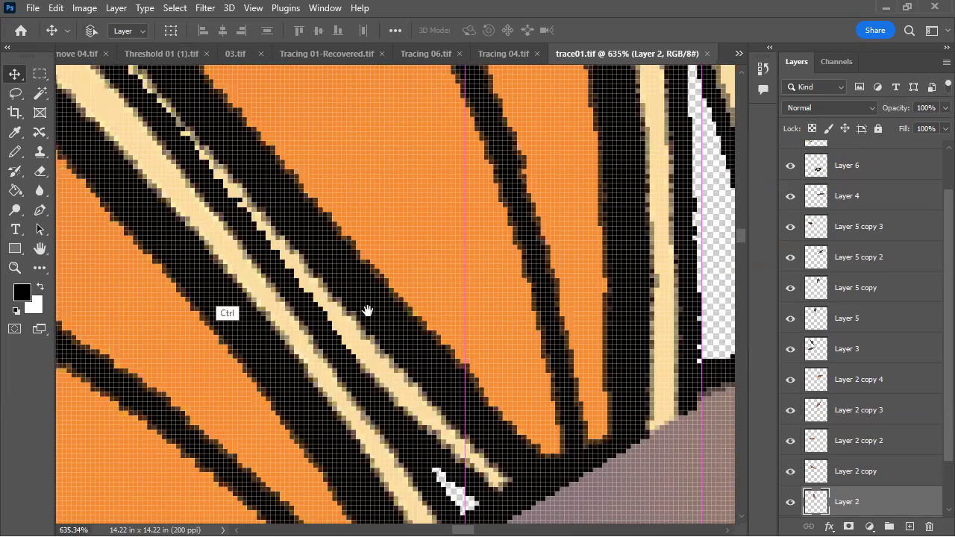
left_click_drag(367, 310, 477, 418)
left_click_drag(354, 216, 441, 352)
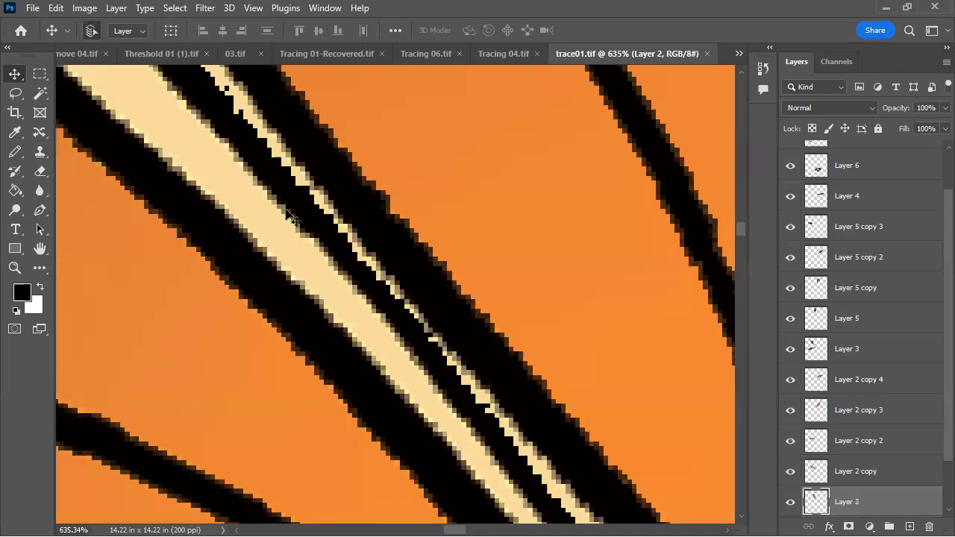
left_click_drag(362, 304, 353, 343)
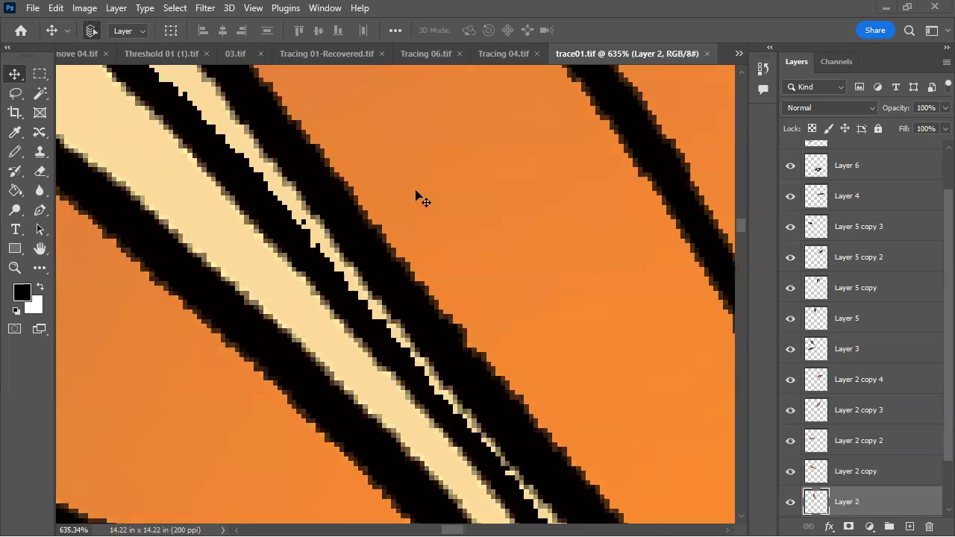
Check the Pencil and Magic Wand tool options, make a trial wand selection on the orange petal and clear it.
key("b")
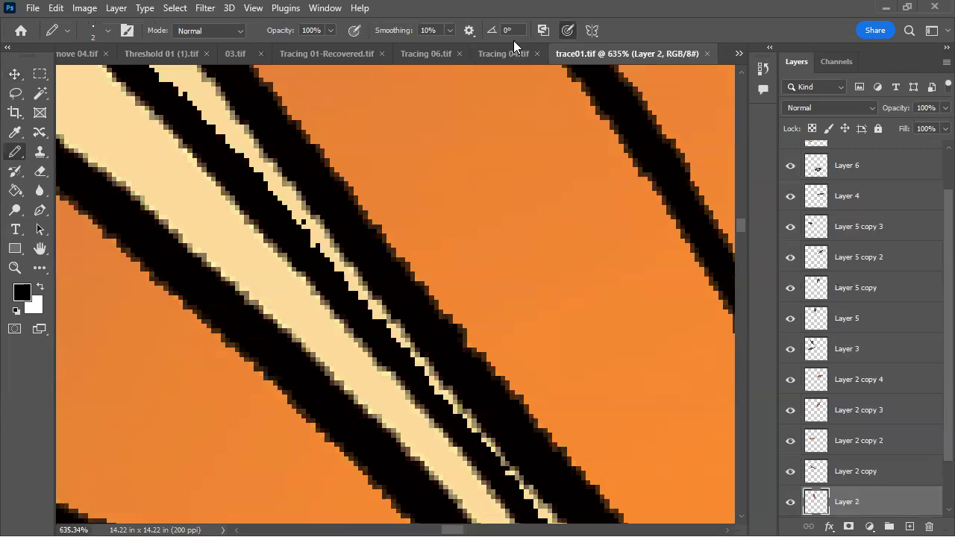
key("w")
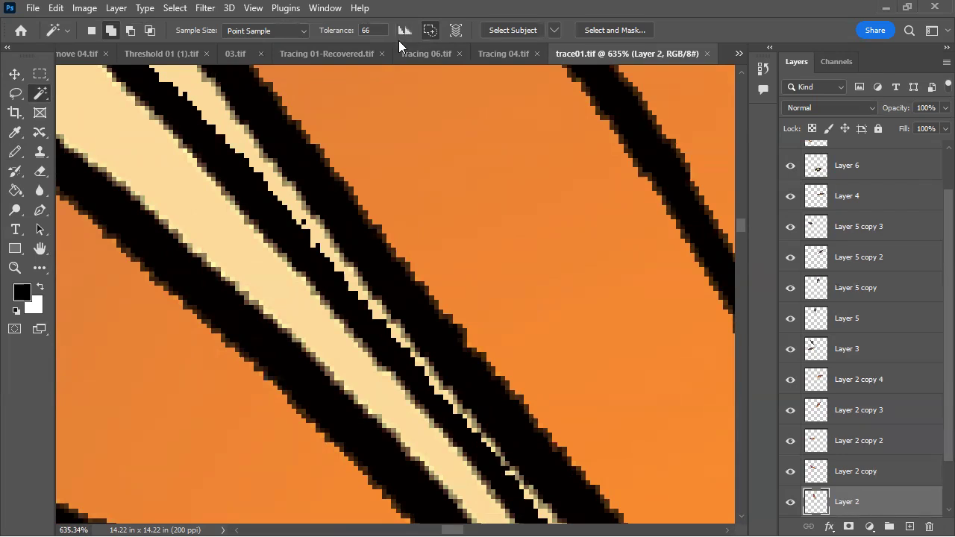
left_click(389, 194)
key("ctrl+d")
left_click_drag(378, 243, 363, 300)
key("v")
mouse_move(407, 215)
left_mouse_down()
mouse_move(408, 205)
mouse_move(437, 199)
mouse_move(423, 222)
left_mouse_up()
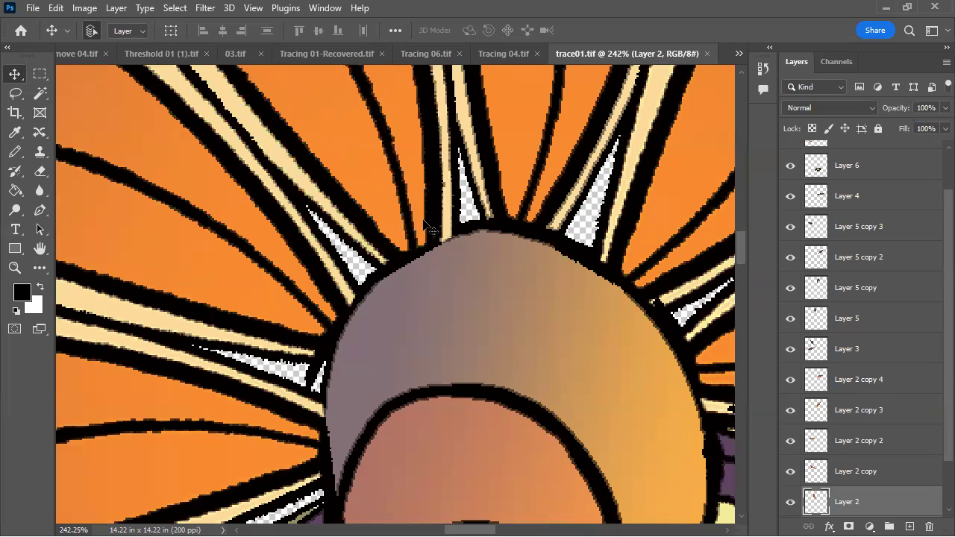
Try moving the flower centre and an adjoining petal to check their overlap, undoing each move.
left_click_drag(476, 235, 478, 272)
key("ctrl+z")
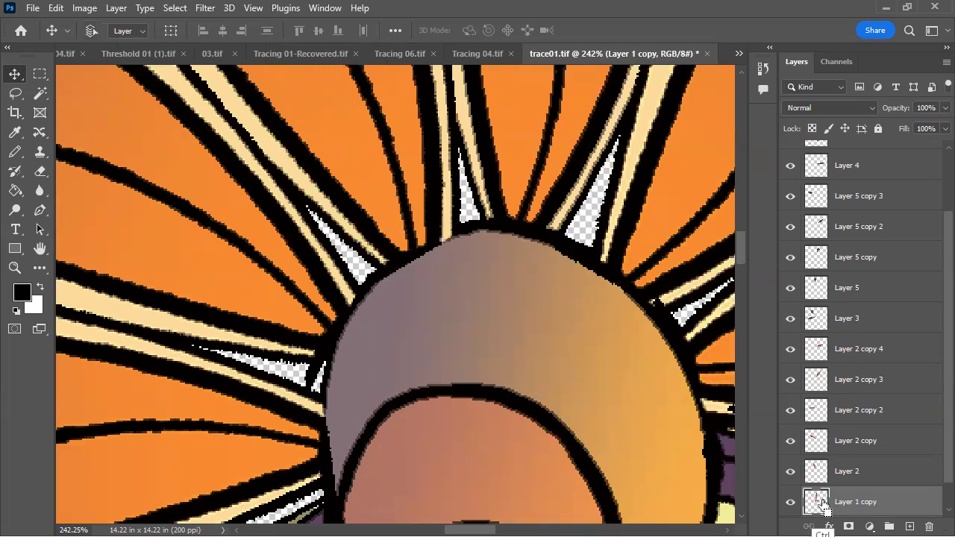
left_click_drag(390, 222, 386, 214)
key("ctrl+z")
scroll(336, 214, "down", 5)
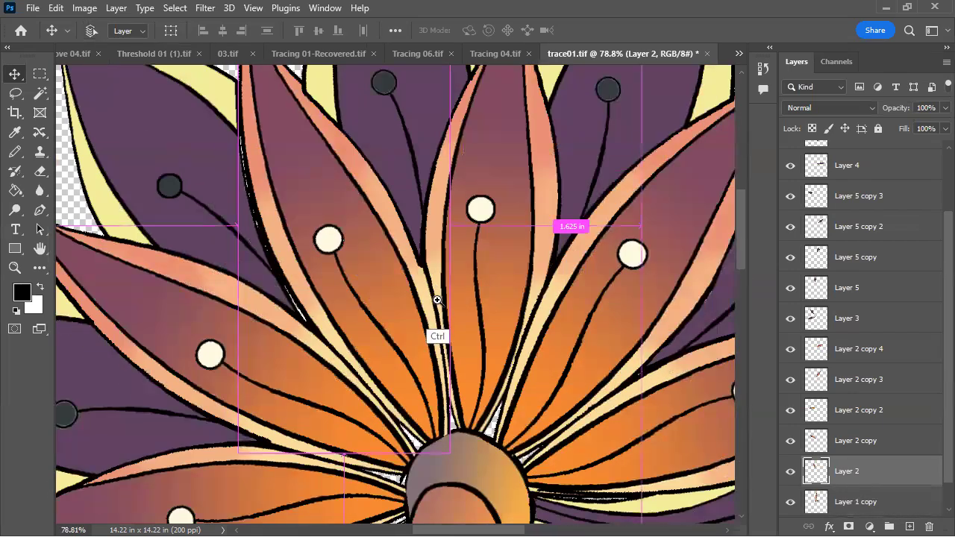
Load the flower centre on Layer 1 copy as a selection and ready the Eraser on the Layer 2 petal.
scroll(455, 444, "up", 4)
left_click(493, 416)
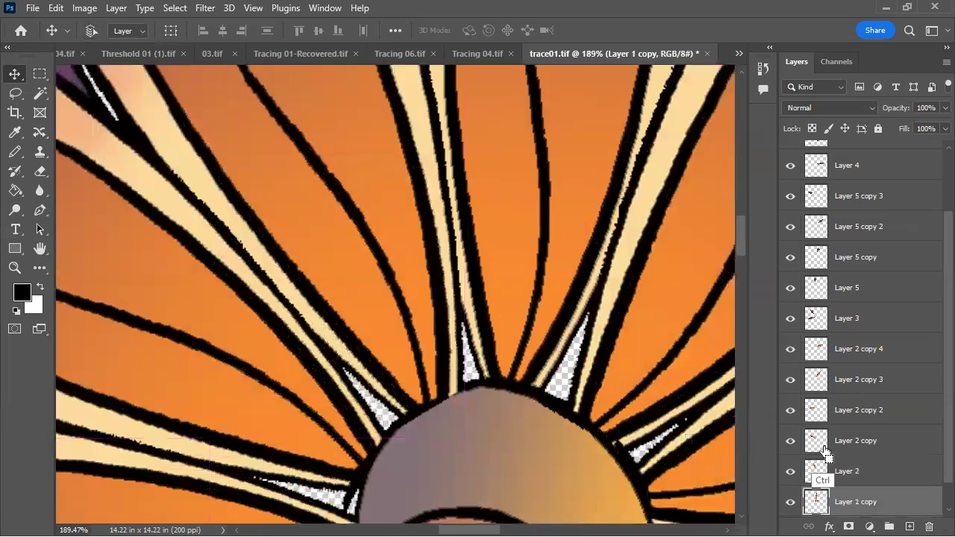
left_click(813, 502, "ctrl")
left_click(404, 272)
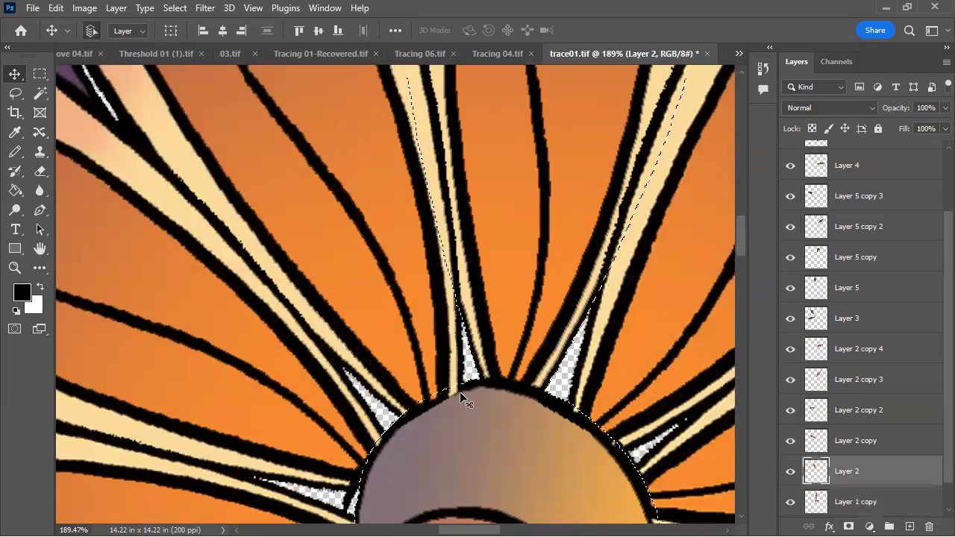
key("e")
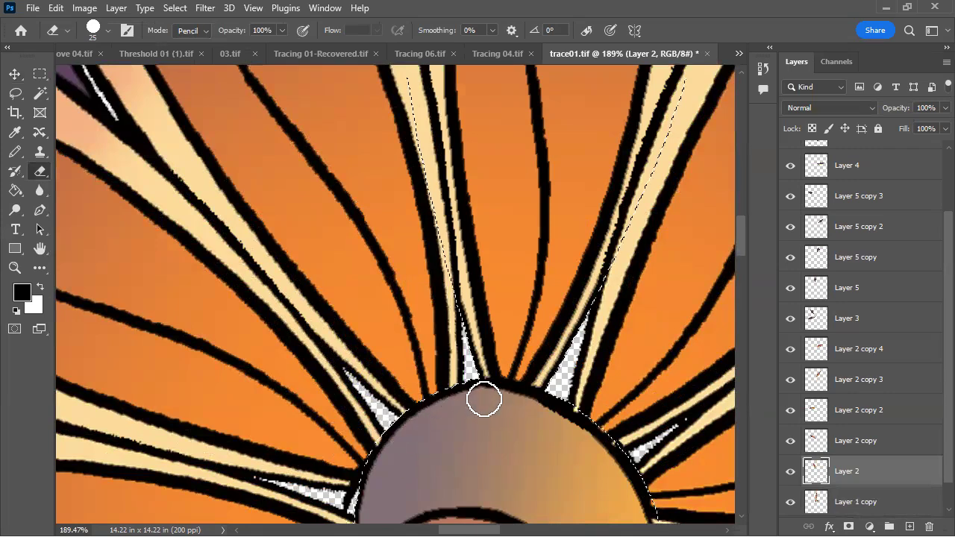
scroll(403, 448, "down", 3)
Load the flower centre as a selection again and erase the overlapping base of the Layer 2 copy petal.
key("v")
left_click_drag(313, 311, 323, 318)
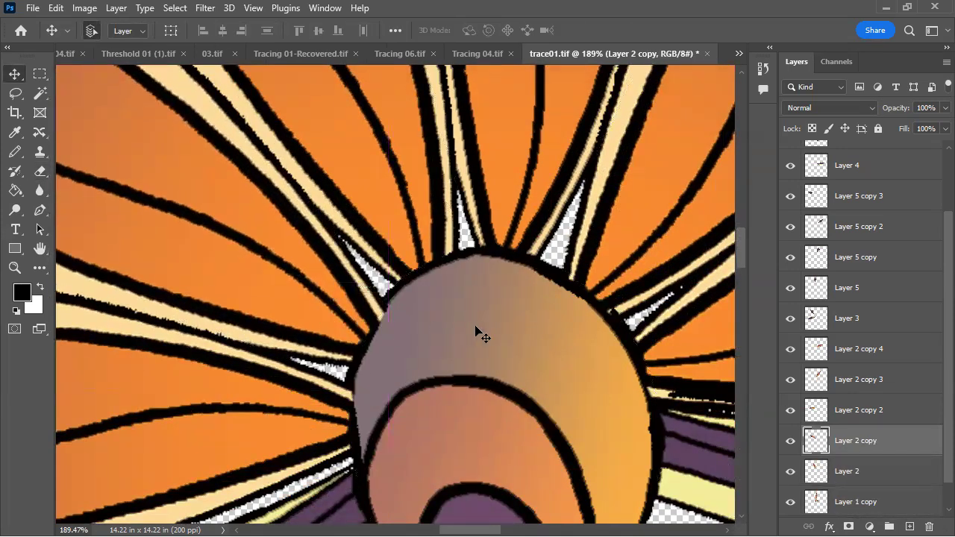
left_click(557, 365)
left_click(816, 503, "ctrl")
left_click(298, 308)
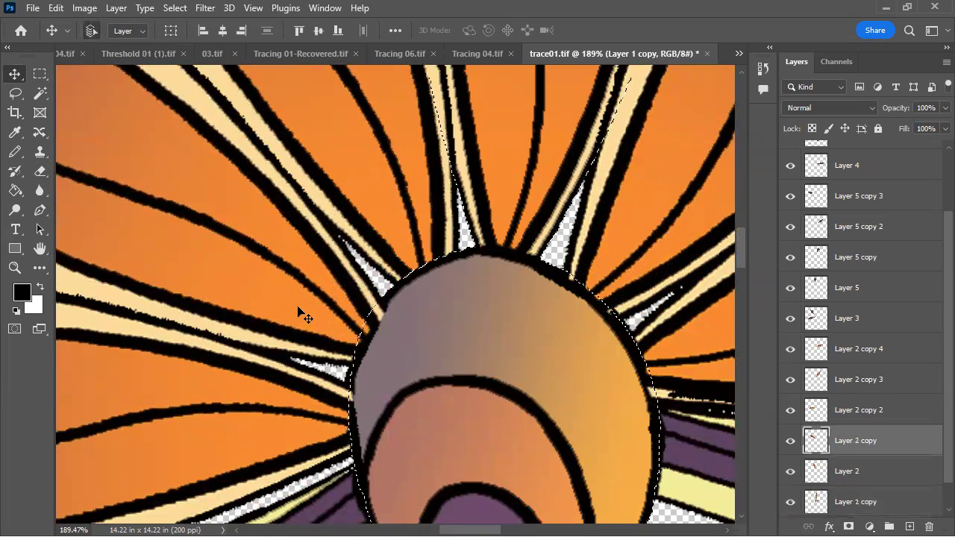
key("e")
left_click_drag(441, 296, 322, 371)
left_click_drag(506, 333, 454, 402)
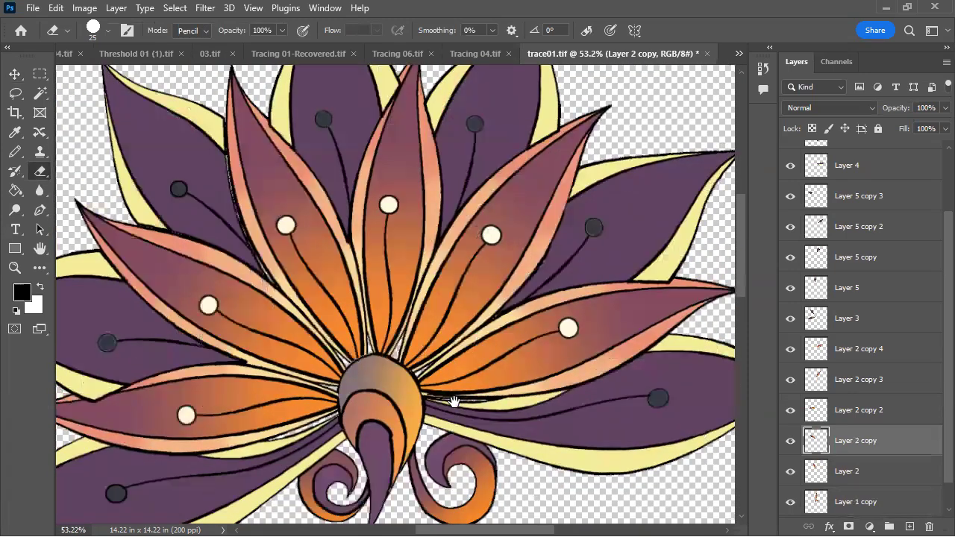
Try moving several orange and purple petals individually to check that they are separate layers, undoing each move.
left_click_drag(454, 411, 449, 451)
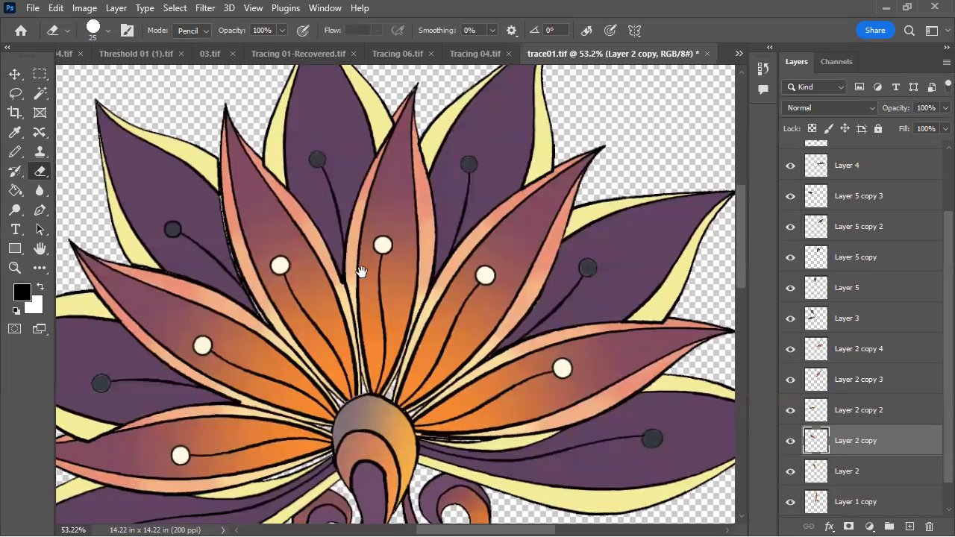
key("v")
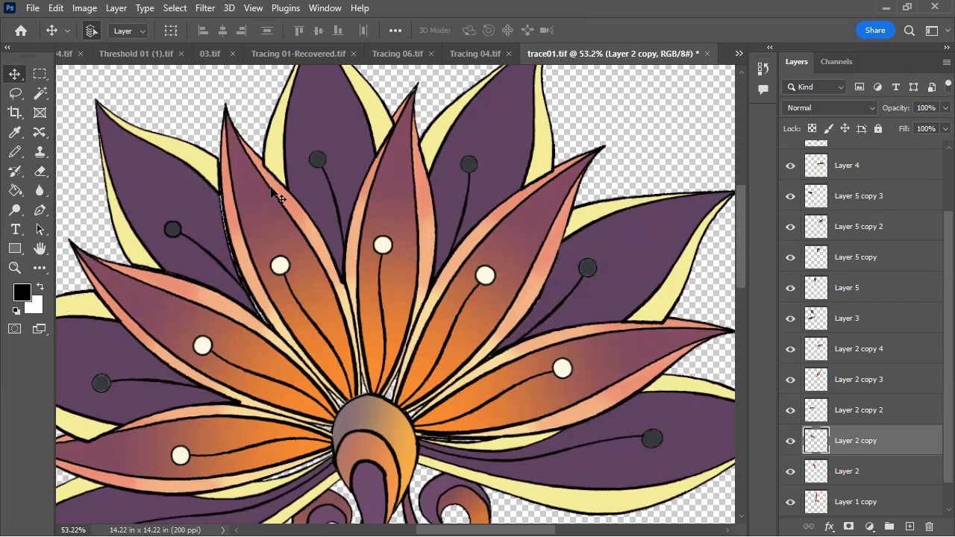
left_click_drag(327, 343, 347, 287)
key("ctrl+z")
left_click_drag(586, 237, 697, 149)
key("ctrl+z")
left_click_drag(496, 326, 515, 195)
left_click_drag(596, 428, 681, 285)
key("ctrl+z")
key("ctrl+z")
left_click_drag(424, 258, 351, 322)
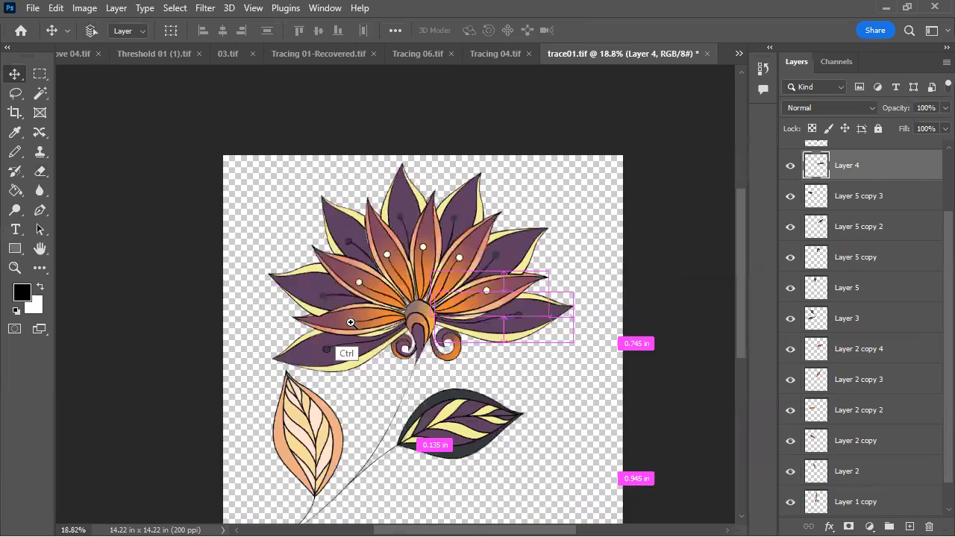
Try moving the orange leaf and the dark purple-and-yellow leaf individually, undoing each move.
left_click_drag(355, 490, 389, 450)
mouse_move(266, 439)
left_mouse_down()
mouse_move(290, 410)
mouse_move(257, 445)
left_mouse_up()
left_click_drag(293, 438, 324, 349)
key("ctrl+z")
left_click_drag(516, 381, 623, 334)
key("ctrl+z")
left_click_drag(432, 417, 429, 392)
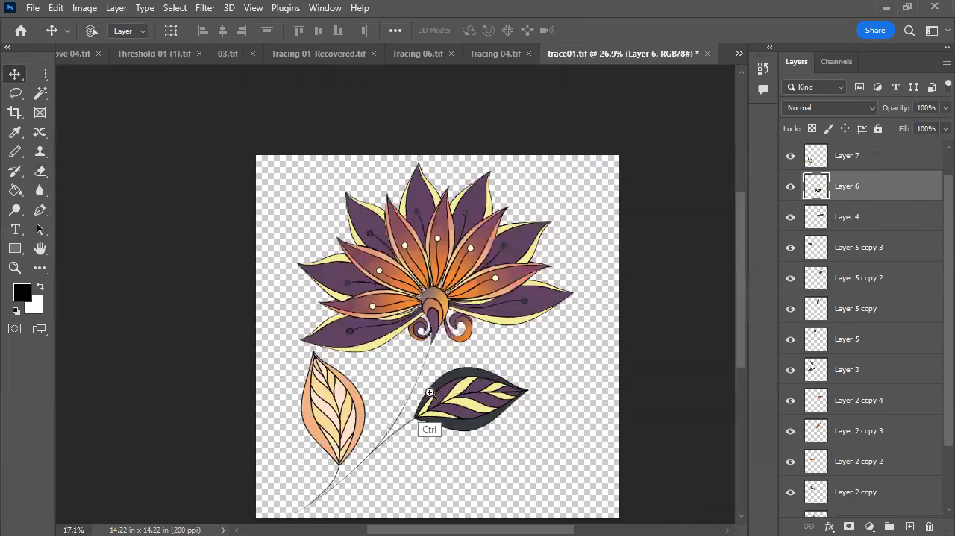